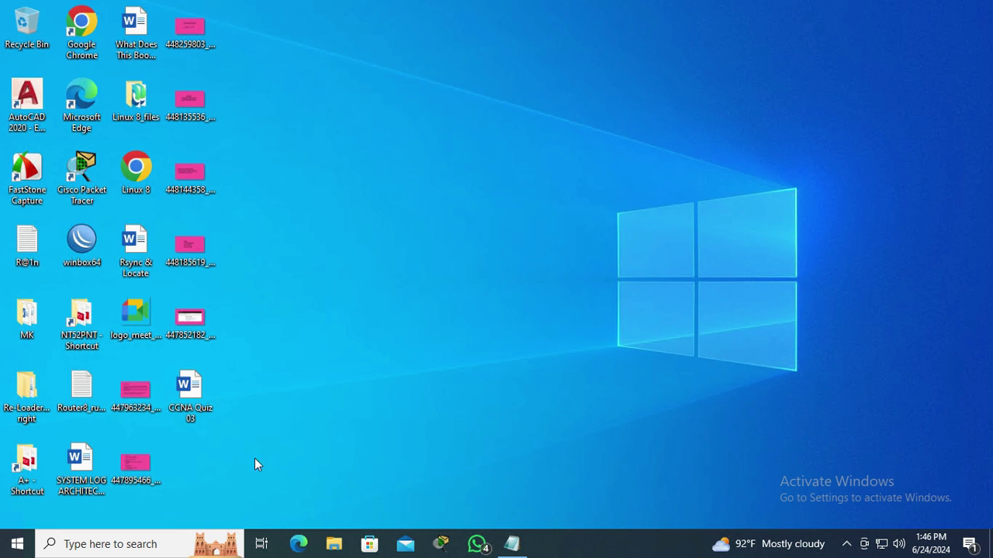
# Search Windows for 'windows feature' and open 'Turn Windows features on or off'
pyautogui.click(85, 544)
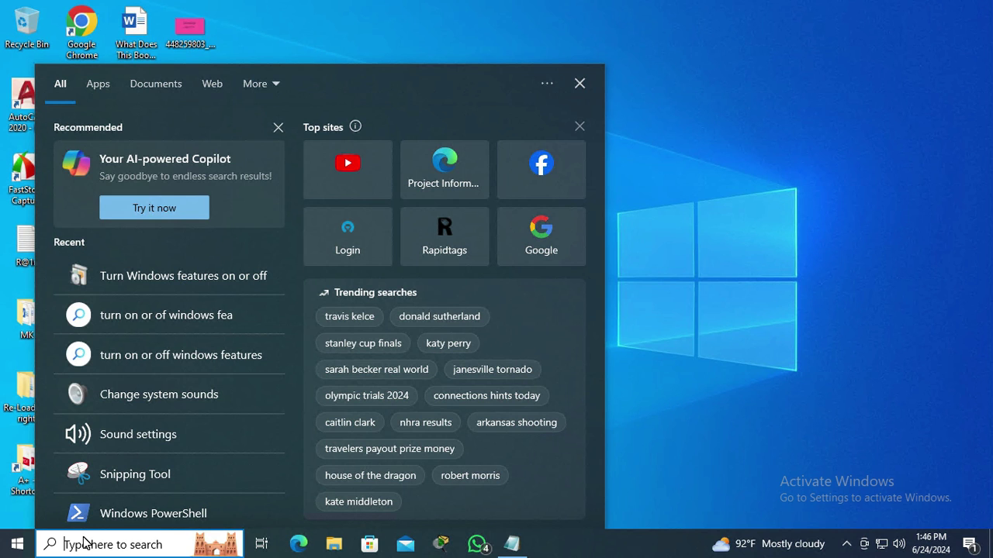
pyautogui.write('wi')
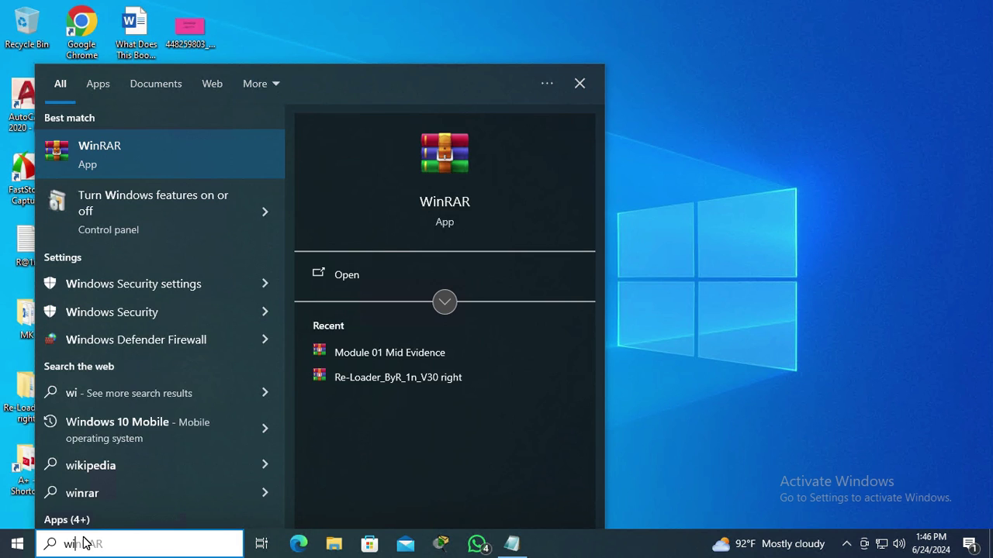
pyautogui.write('n')
pyautogui.write('dows feature')
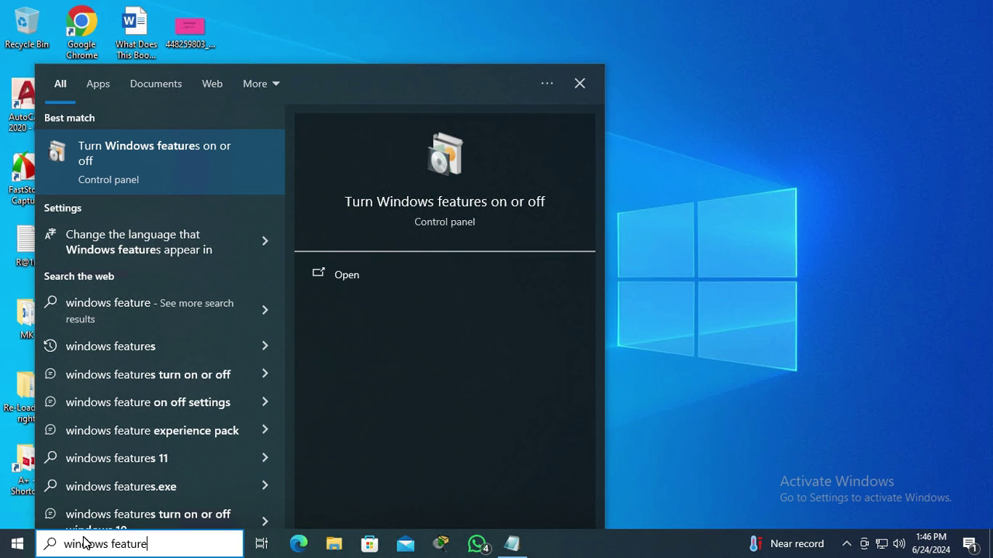
pyautogui.moveTo(161, 155)
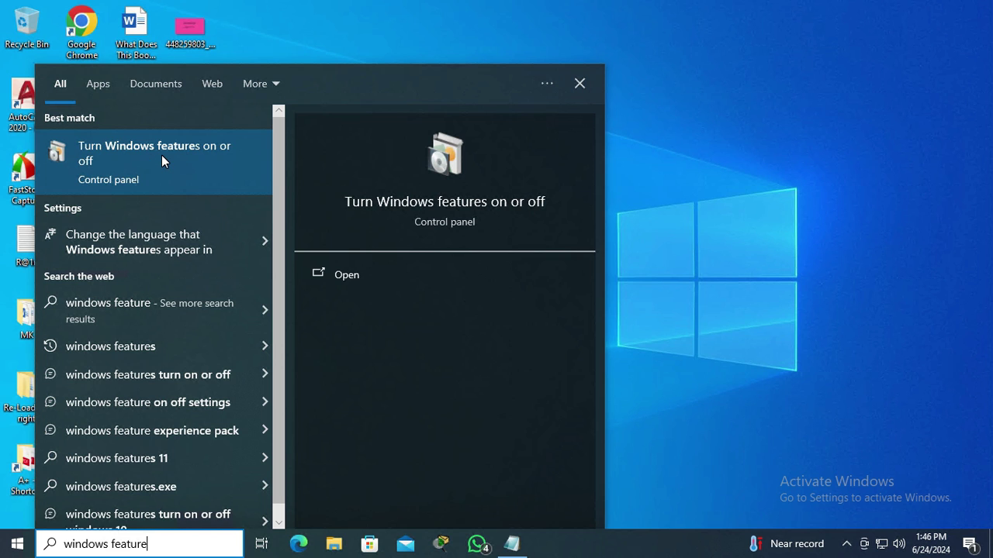
pyautogui.click(161, 155)
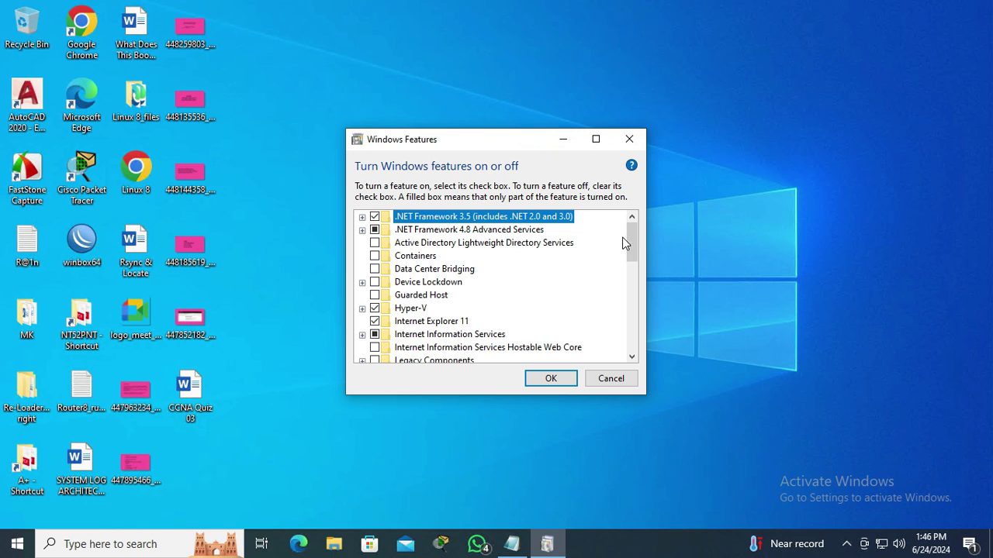
# Expand Media Features, tick Windows Media Player, and apply the change with OK
pyautogui.moveTo(631, 242); pyautogui.dragTo(632, 283)
pyautogui.click(413, 245)
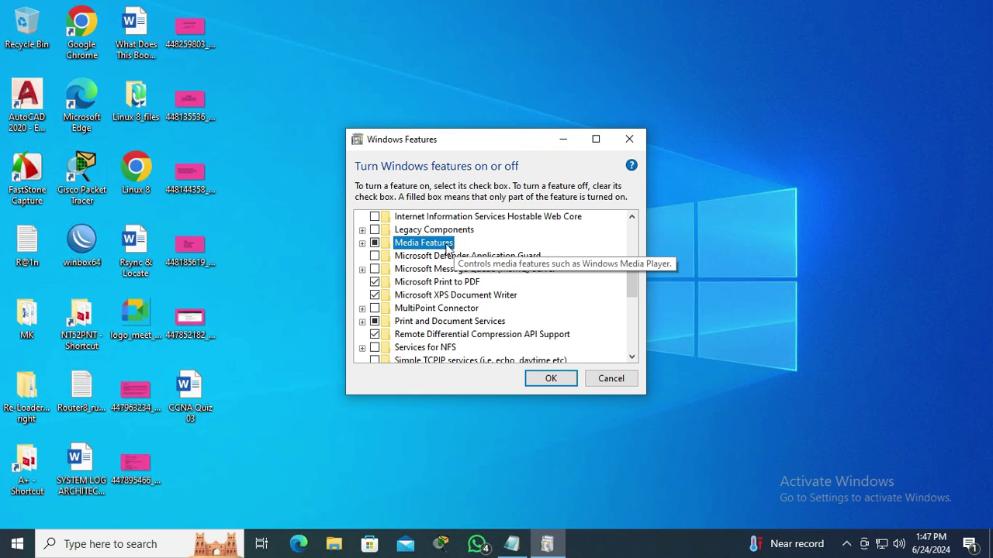
pyautogui.click(363, 243)
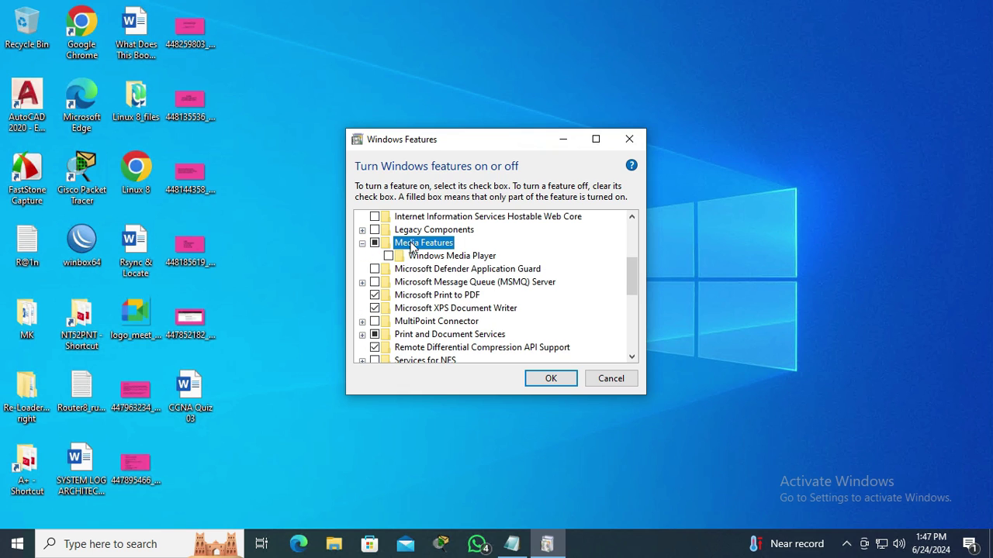
pyautogui.moveTo(451, 256)
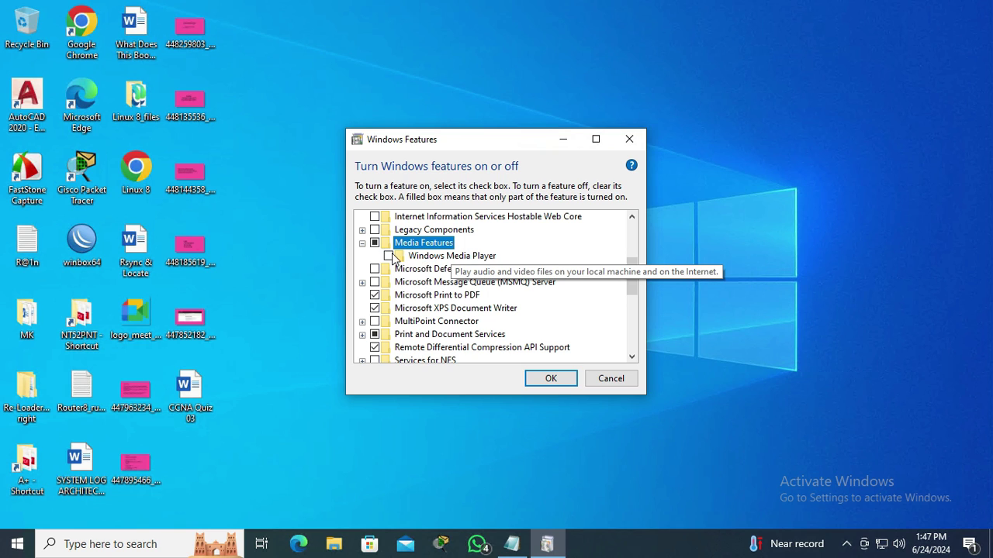
pyautogui.click(389, 256)
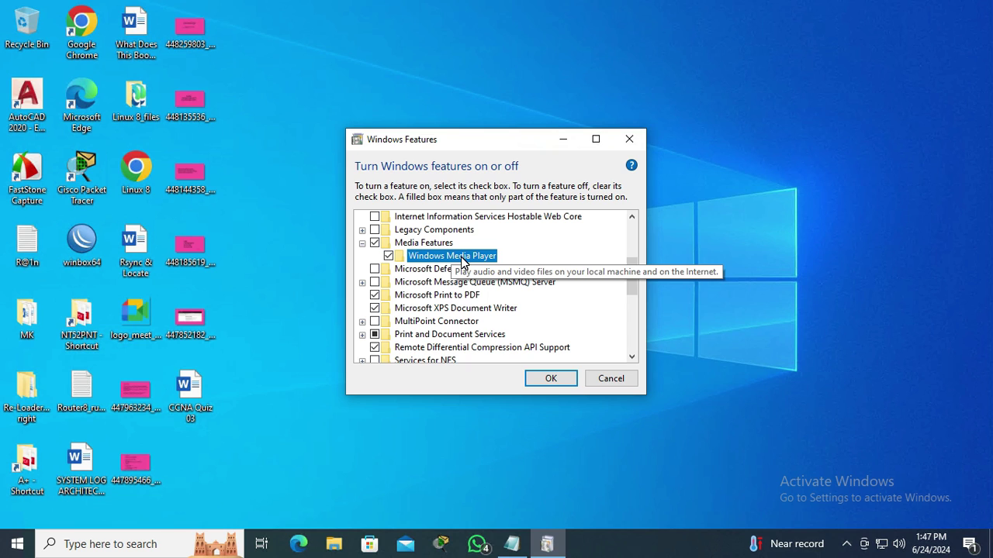
pyautogui.click(552, 379)
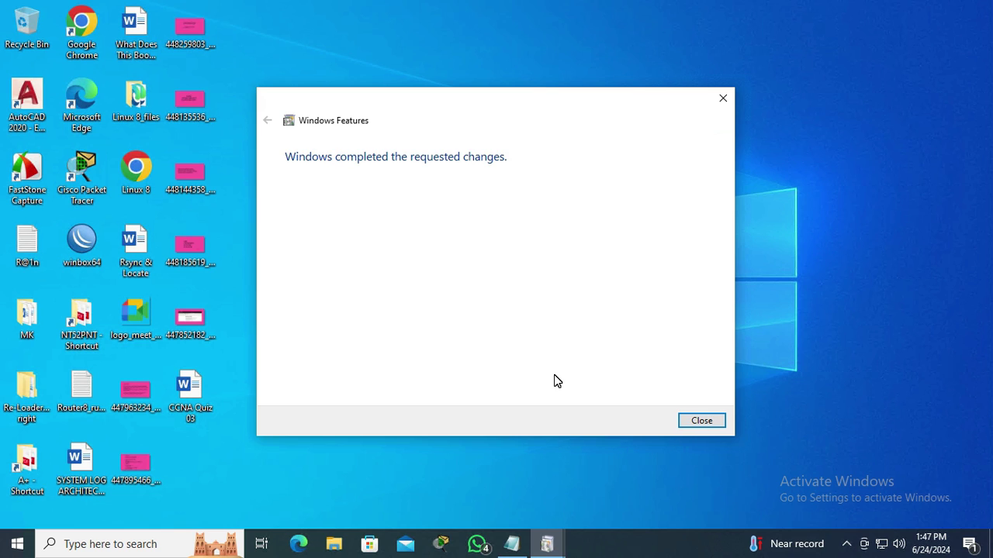
# Close the finished Windows Features window and view the Start menu's power options
pyautogui.click(699, 420)
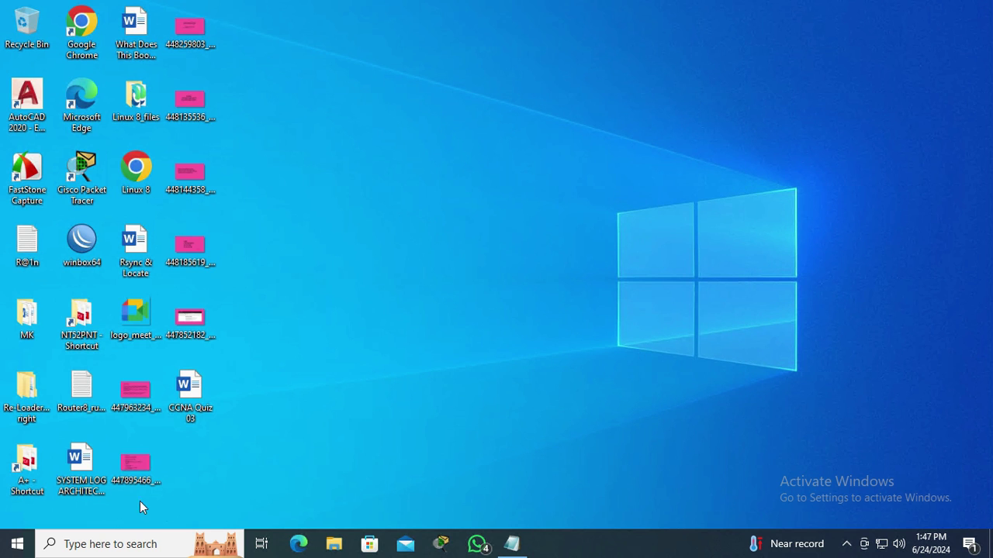
pyautogui.click(17, 544)
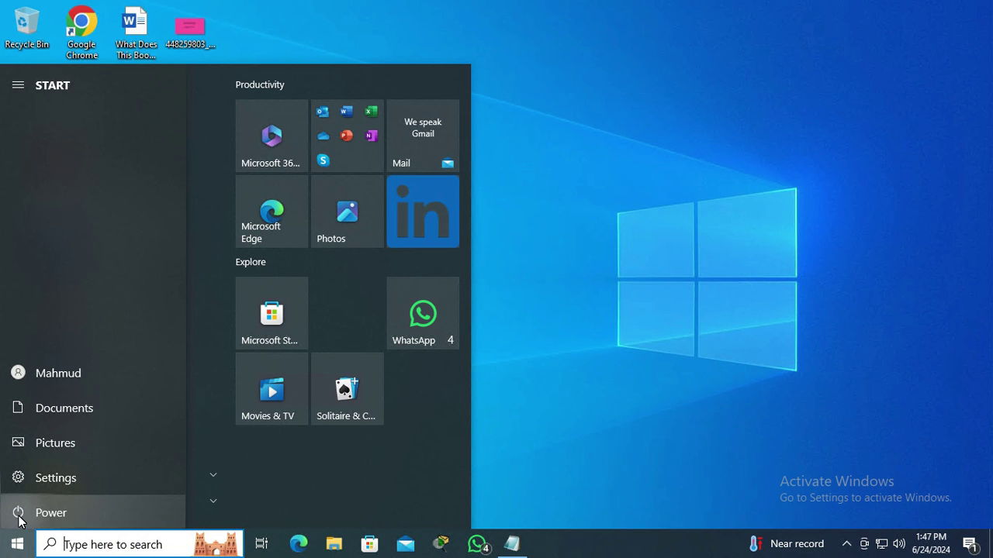
pyautogui.click(21, 515)
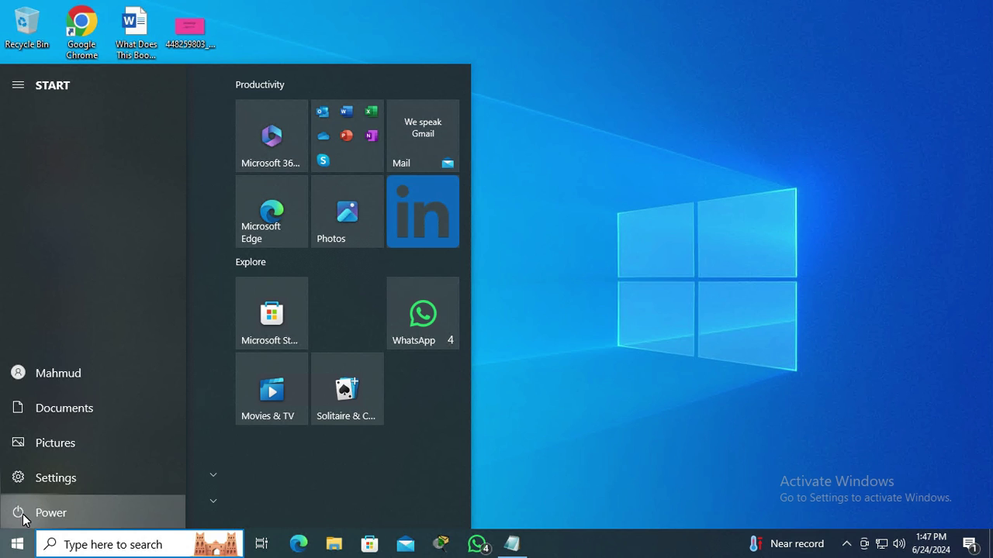
pyautogui.click(51, 514)
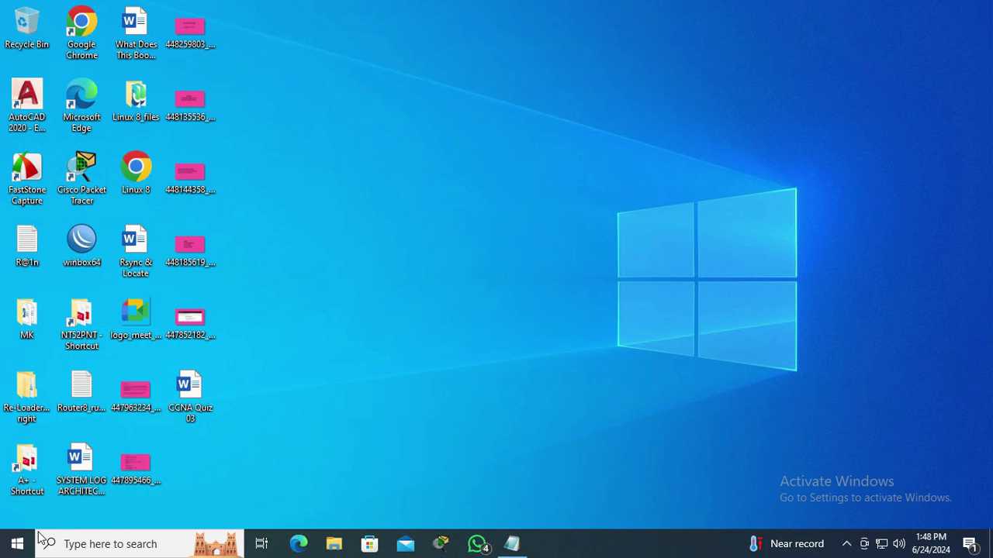
# Check for updates in Settings' Update & Security, then minimize Settings while KB5034441 installs
pyautogui.click(17, 543)
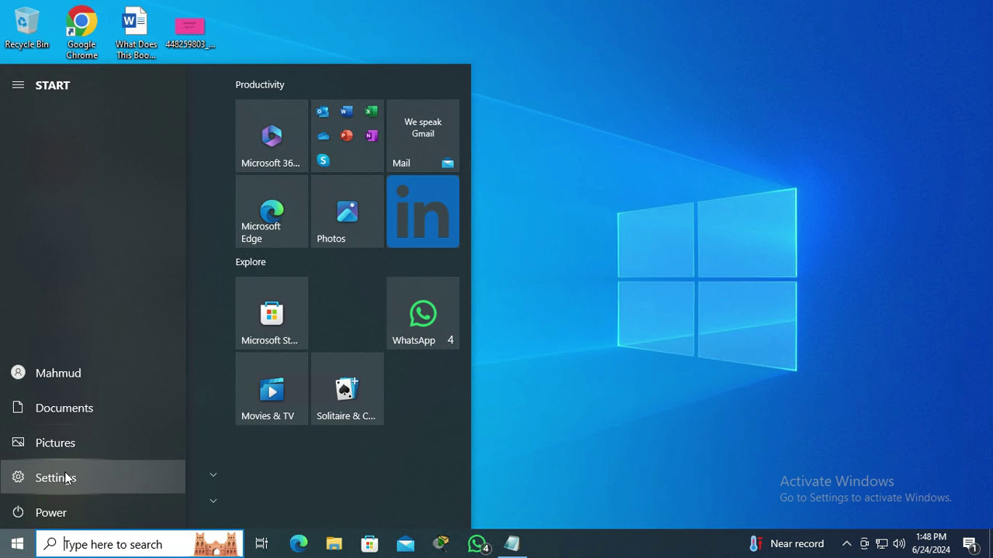
pyautogui.click(65, 480)
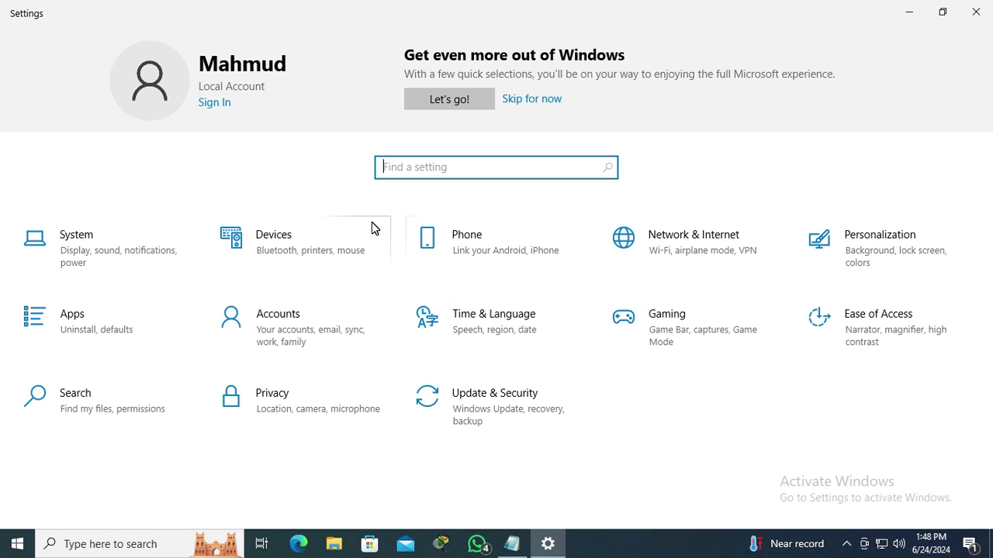
pyautogui.click(497, 395)
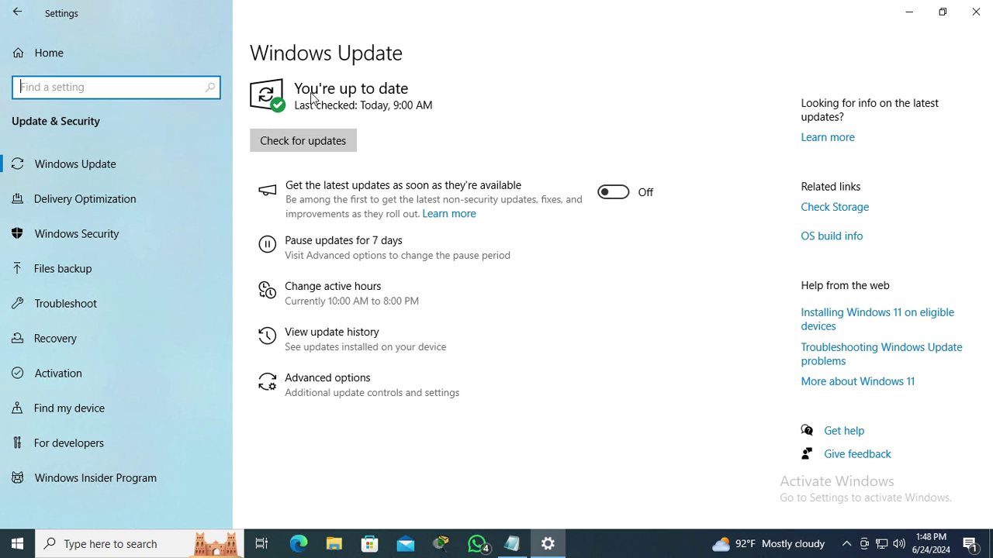
pyautogui.click(346, 94)
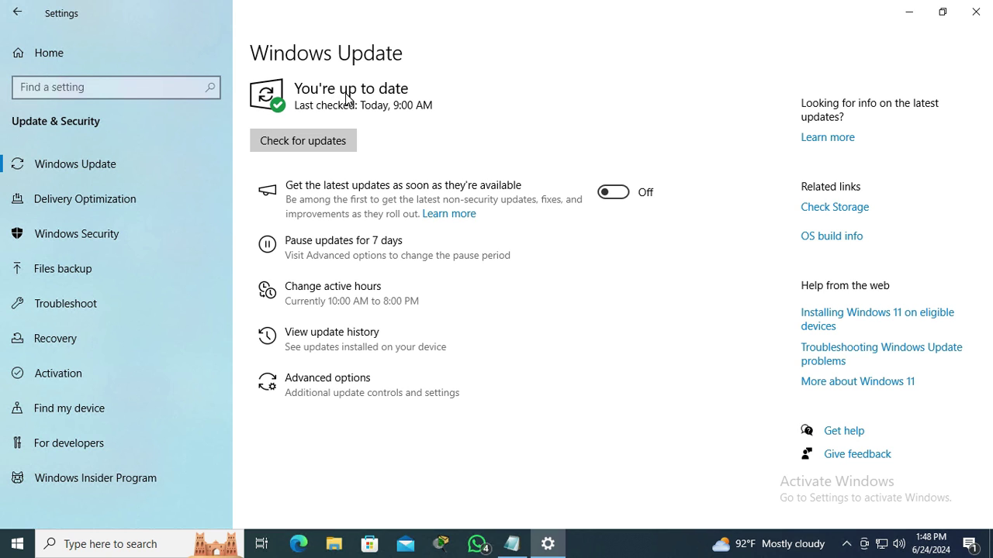
pyautogui.click(310, 142)
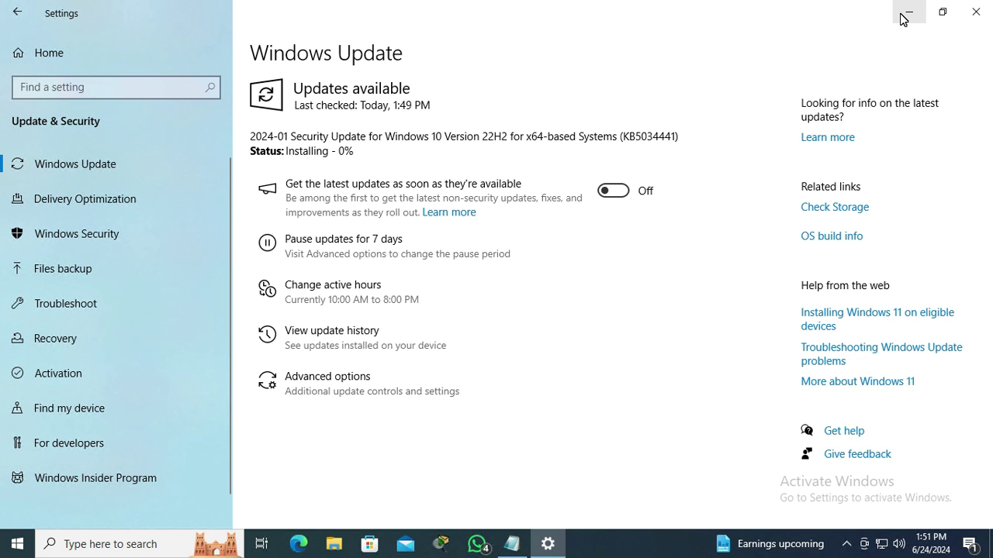
pyautogui.click(904, 16)
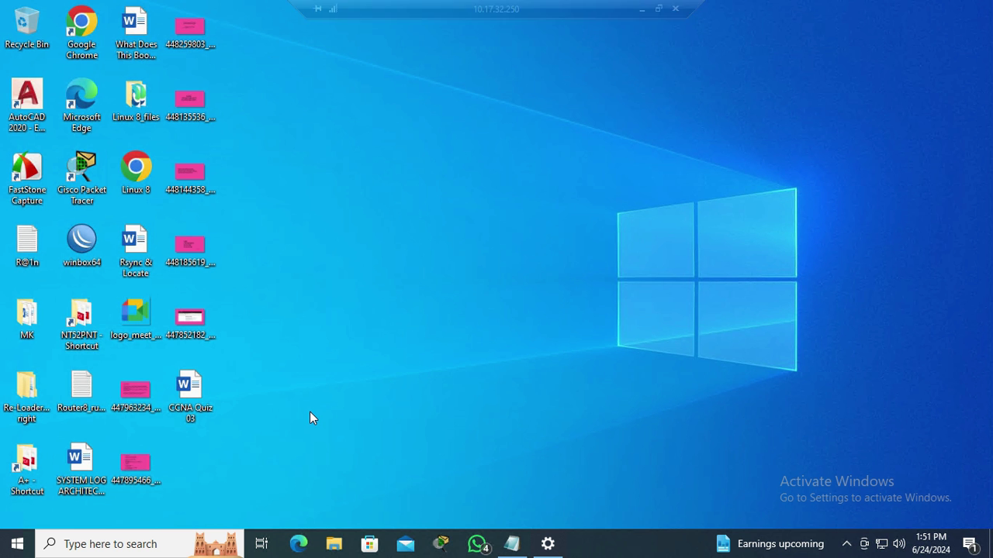
# Search Windows for 'netwrk reset'
pyautogui.click(78, 543)
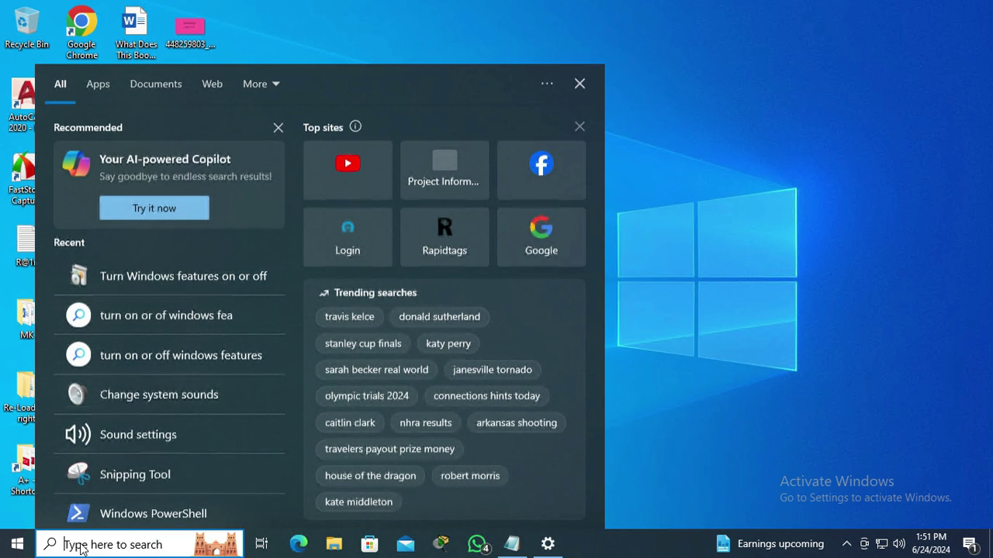
pyautogui.write('n')
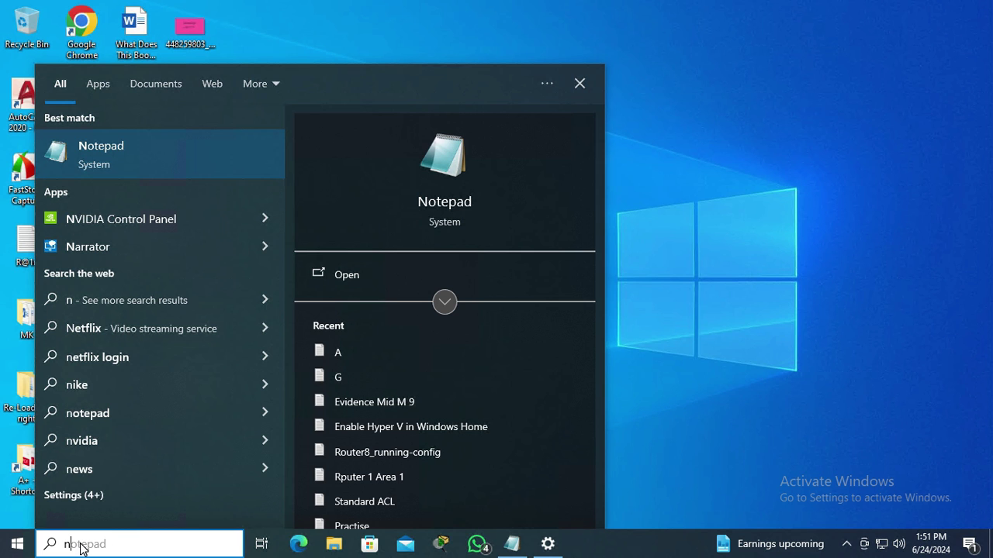
pyautogui.write('etw')
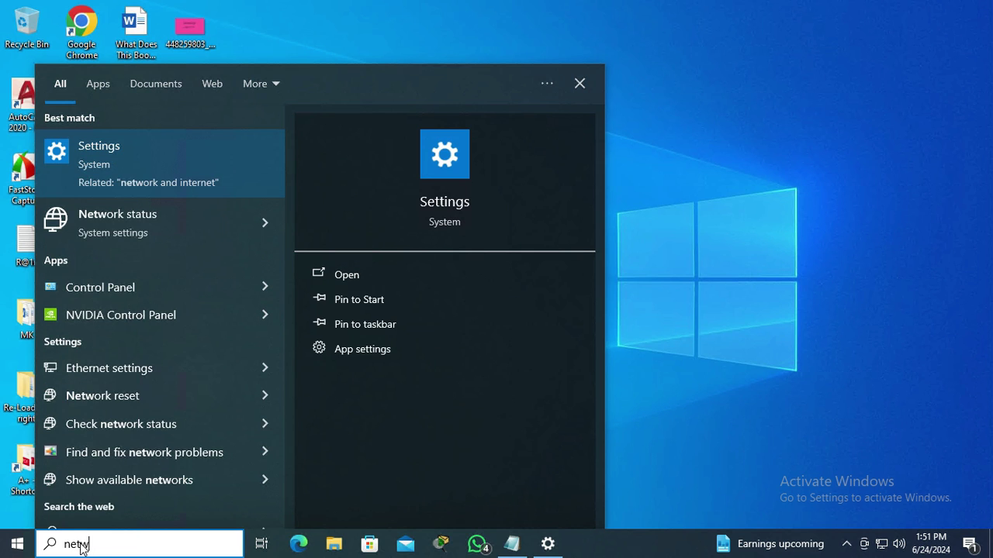
pyautogui.write('rk ')
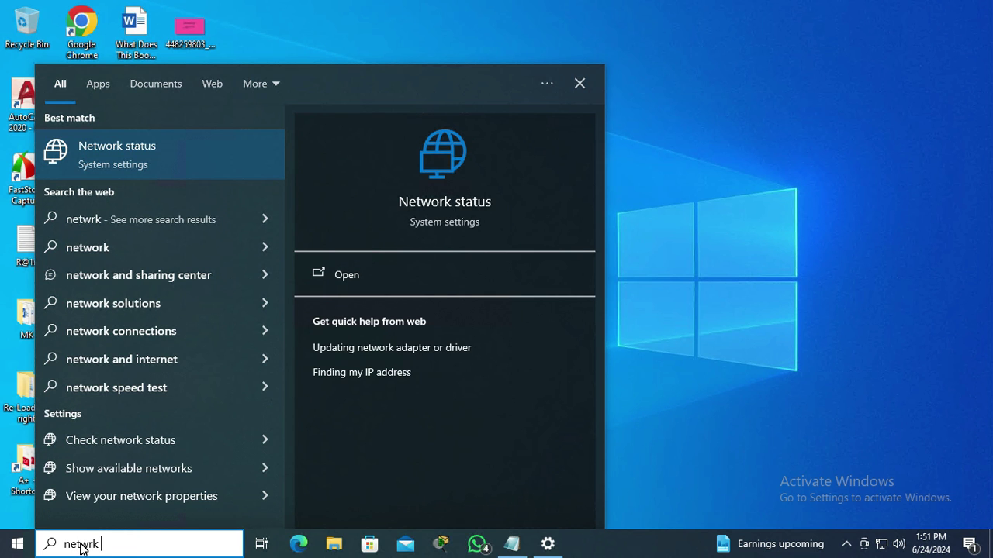
pyautogui.write('reset')
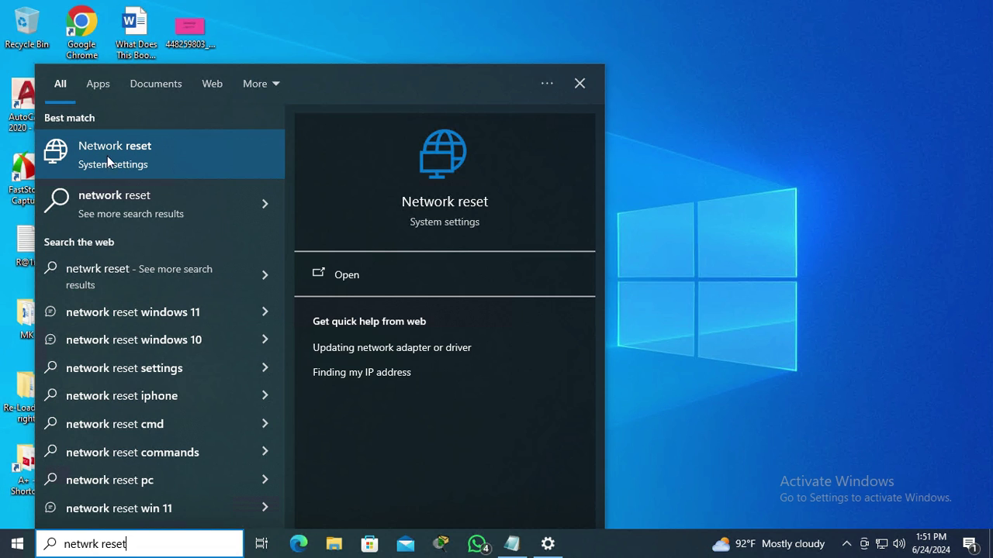
# Open the Network reset page, choose Reset now, and confirm with Yes
pyautogui.click(133, 158)
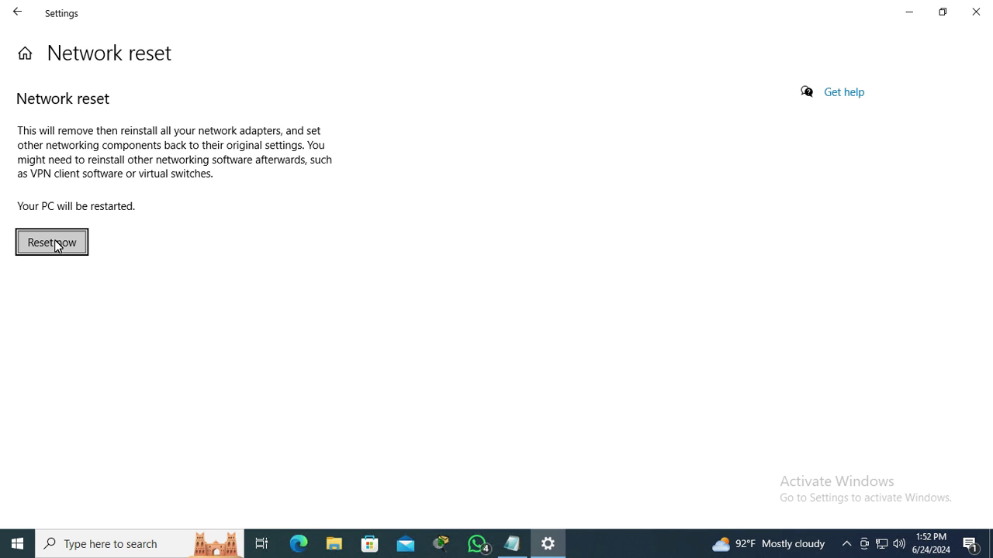
pyautogui.click(54, 244)
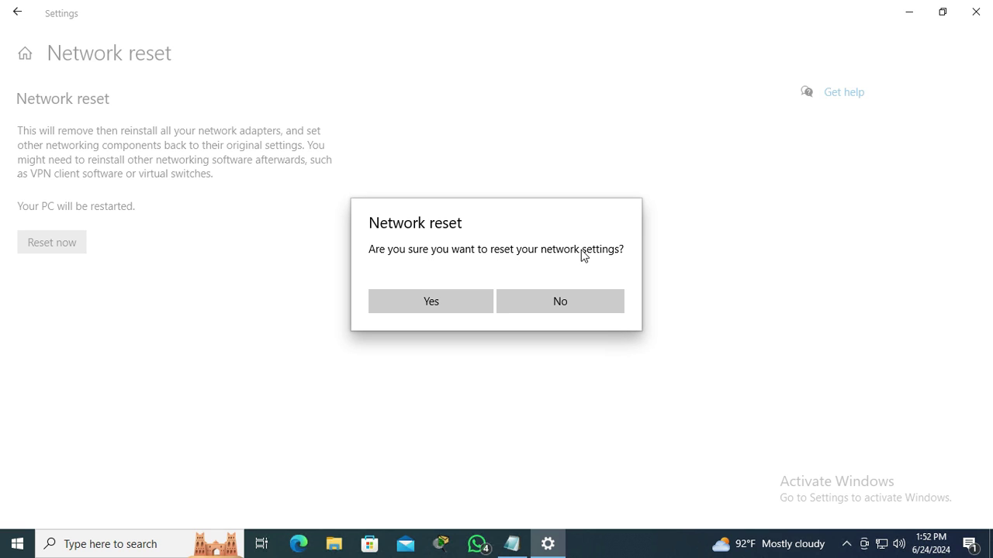
pyautogui.click(432, 306)
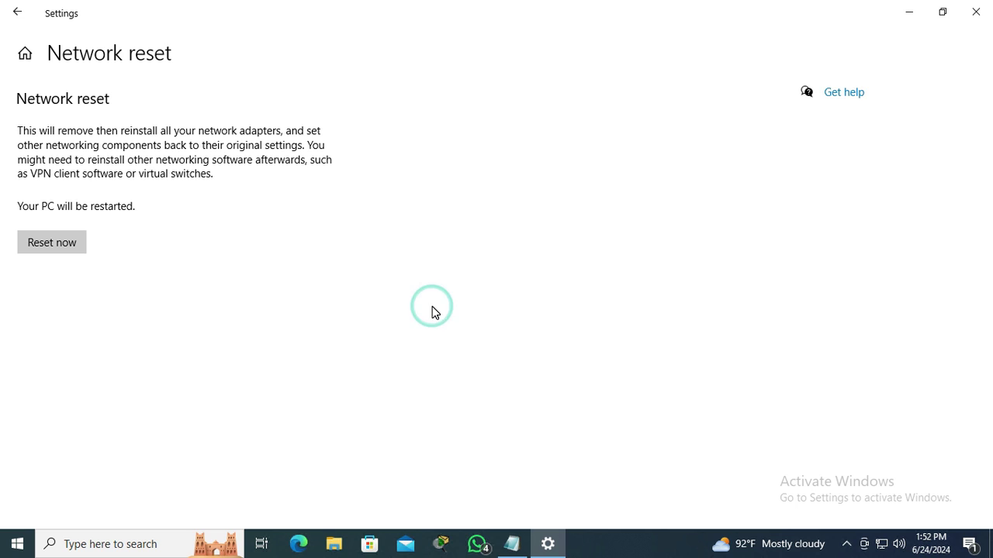
# Close Settings and bring up the Start menu's sleep, shut down and restart choices
pyautogui.click(976, 12)
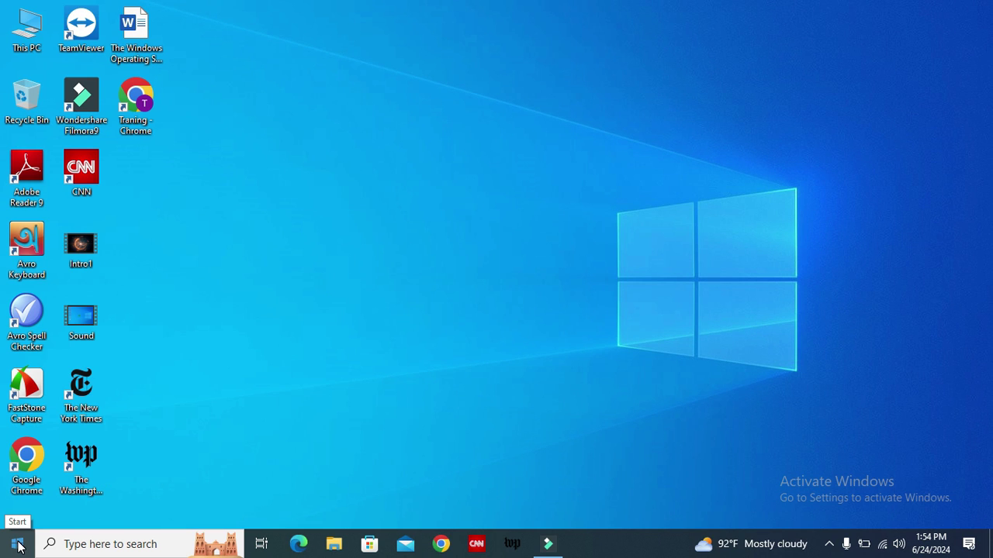
pyautogui.click(17, 547)
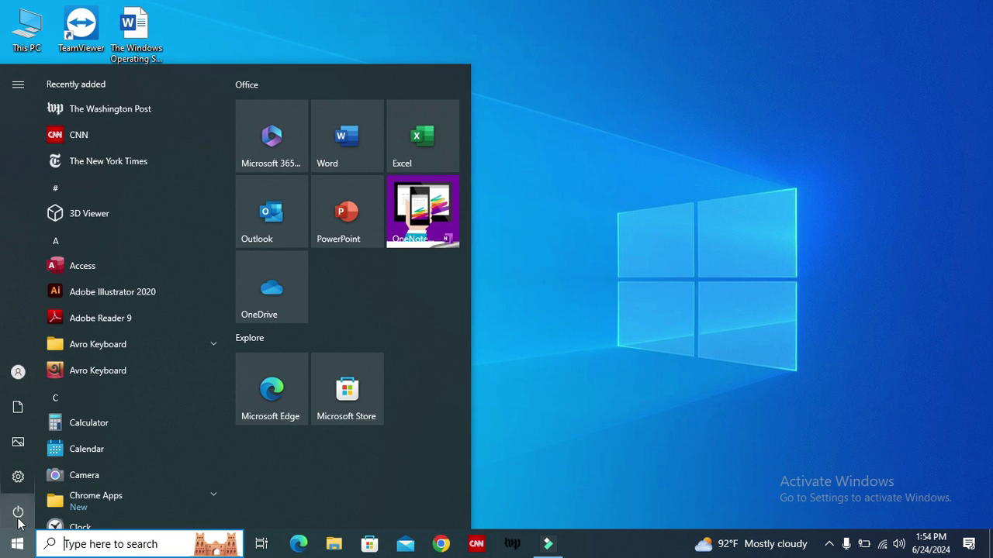
pyautogui.click(19, 513)
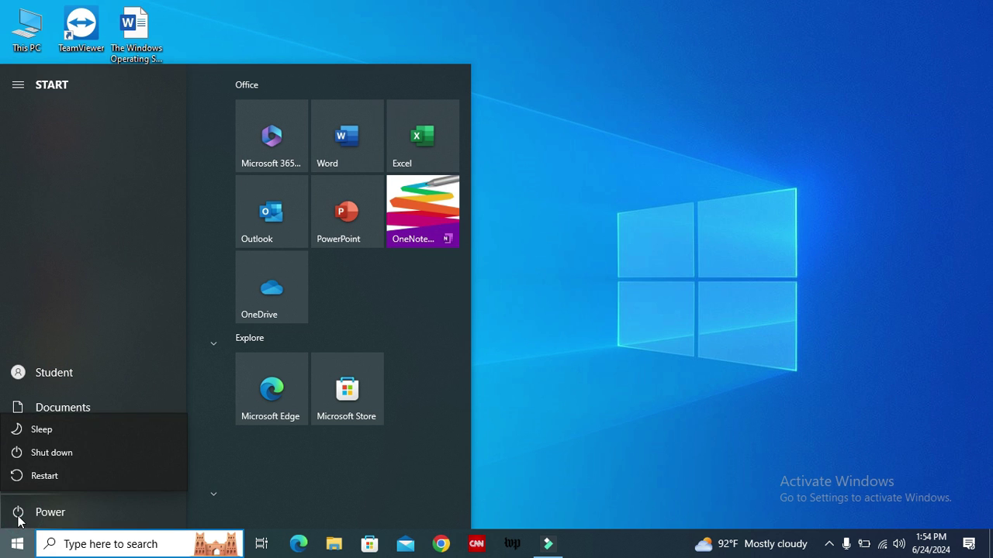